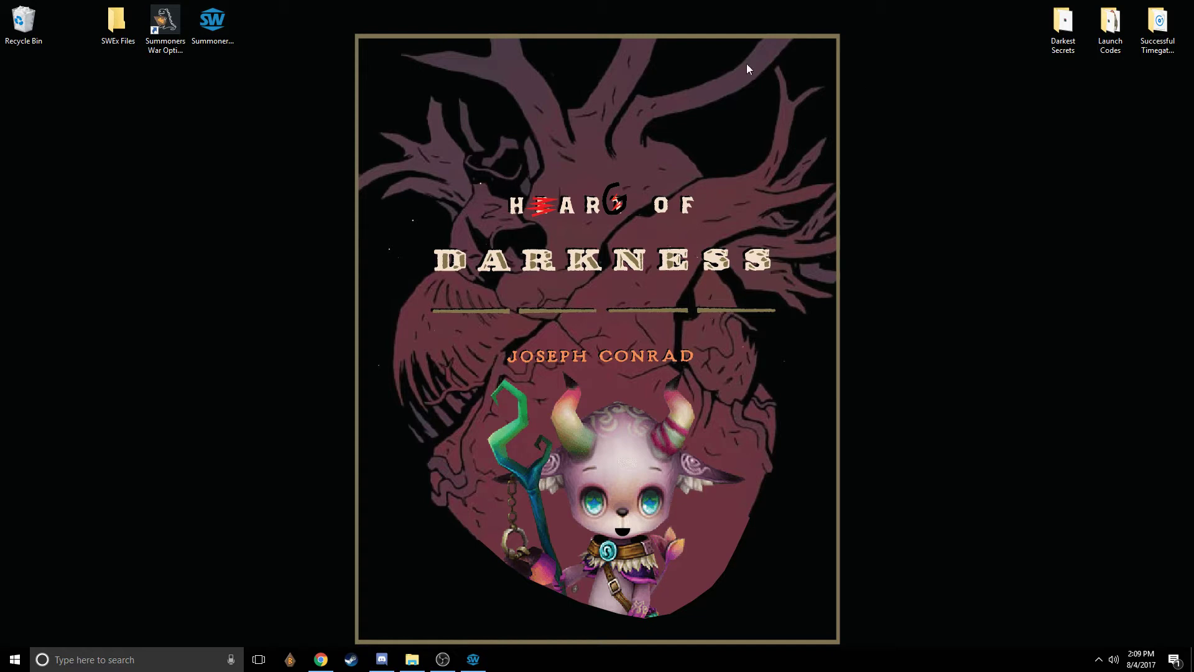
# Step: Launch Summoners War Exporter and bring its running proxy log window into view
pyautogui.click(212, 31)
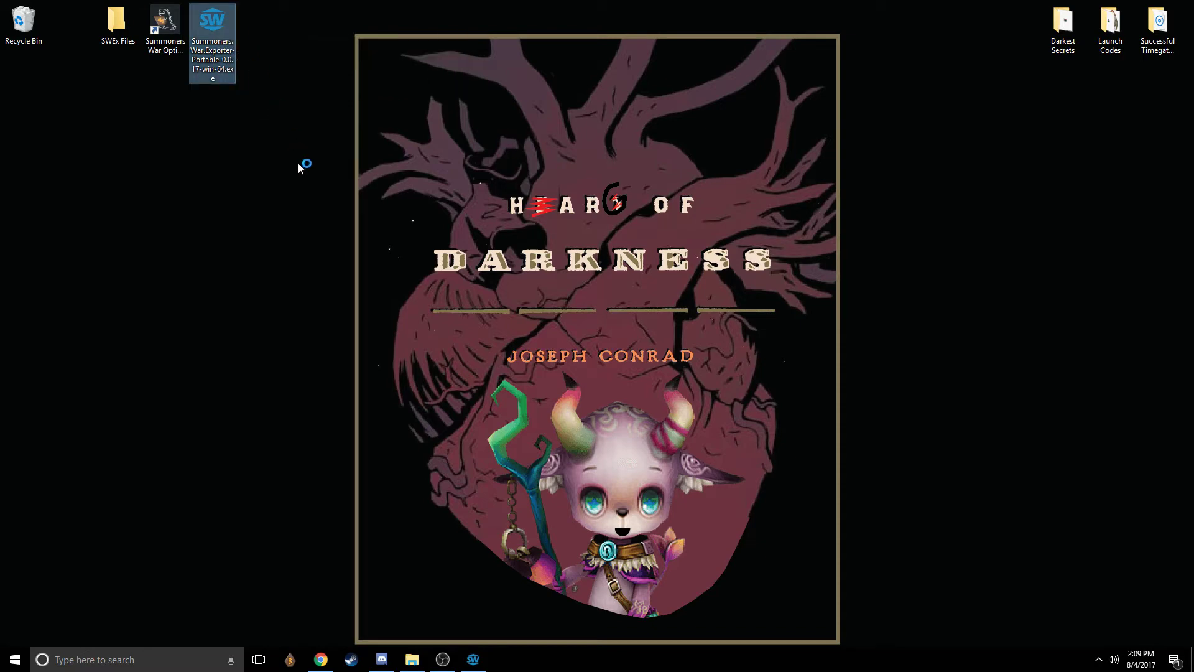
pyautogui.moveTo(479, 660)
pyautogui.click(505, 658)
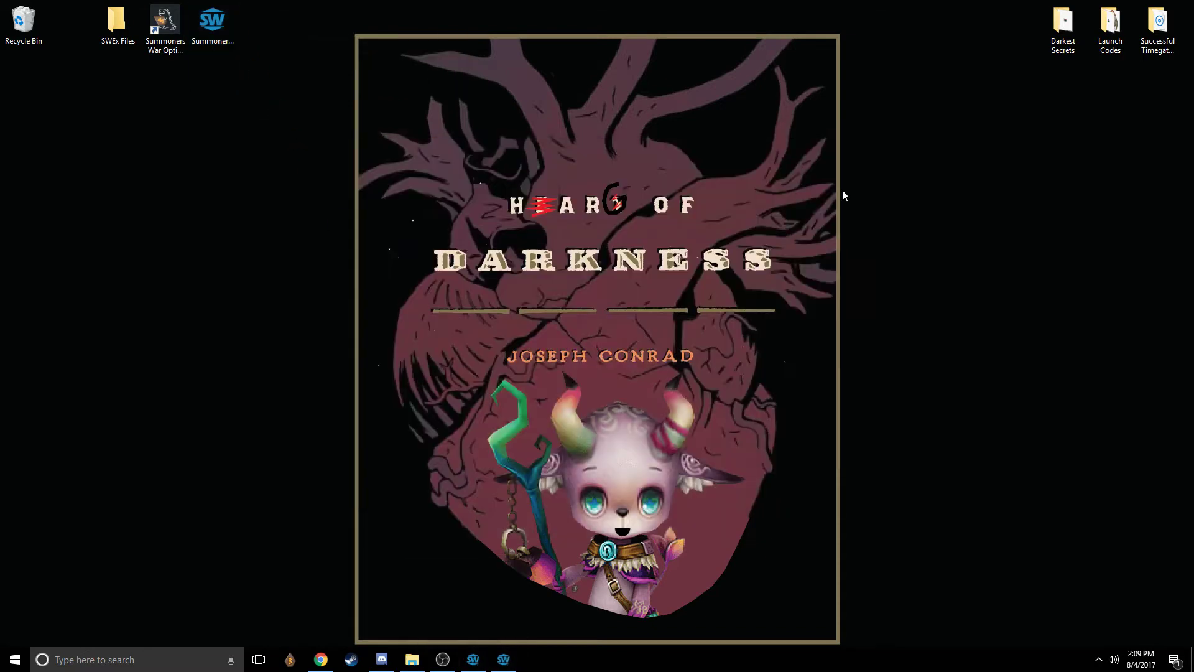
pyautogui.click(472, 659)
# Step: Close the duplicate blank Exporter window and move the main window higher on screen
pyautogui.rightClick(514, 660)
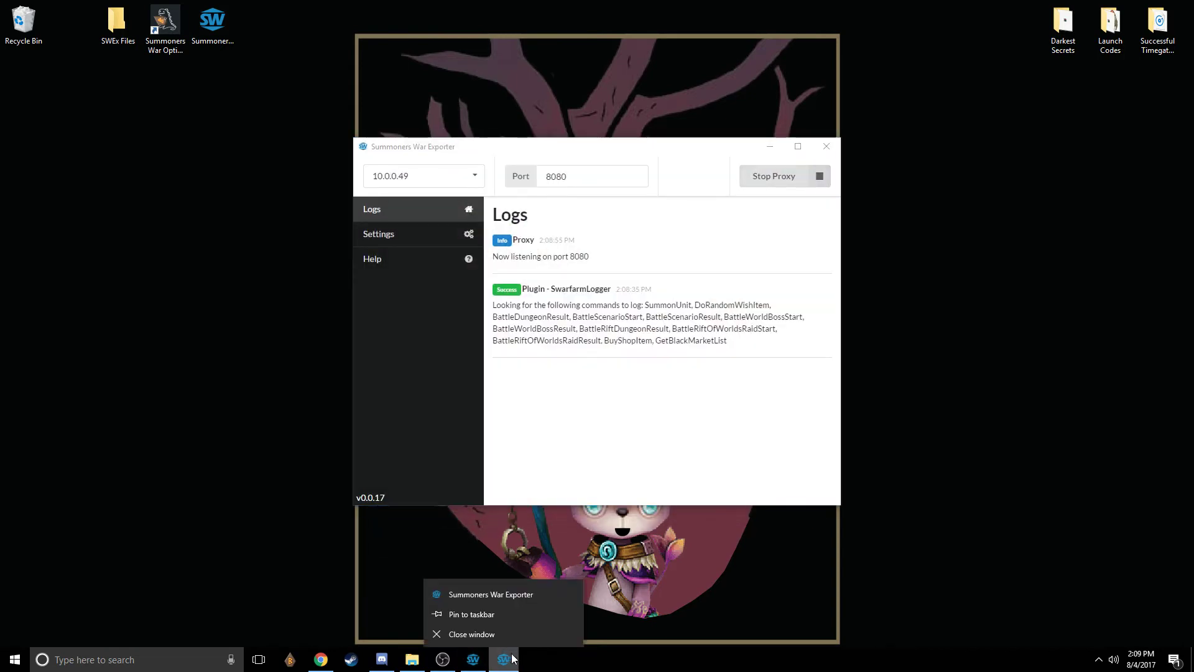
pyautogui.click(494, 635)
pyautogui.moveTo(583, 151); pyautogui.dragTo(575, 47)
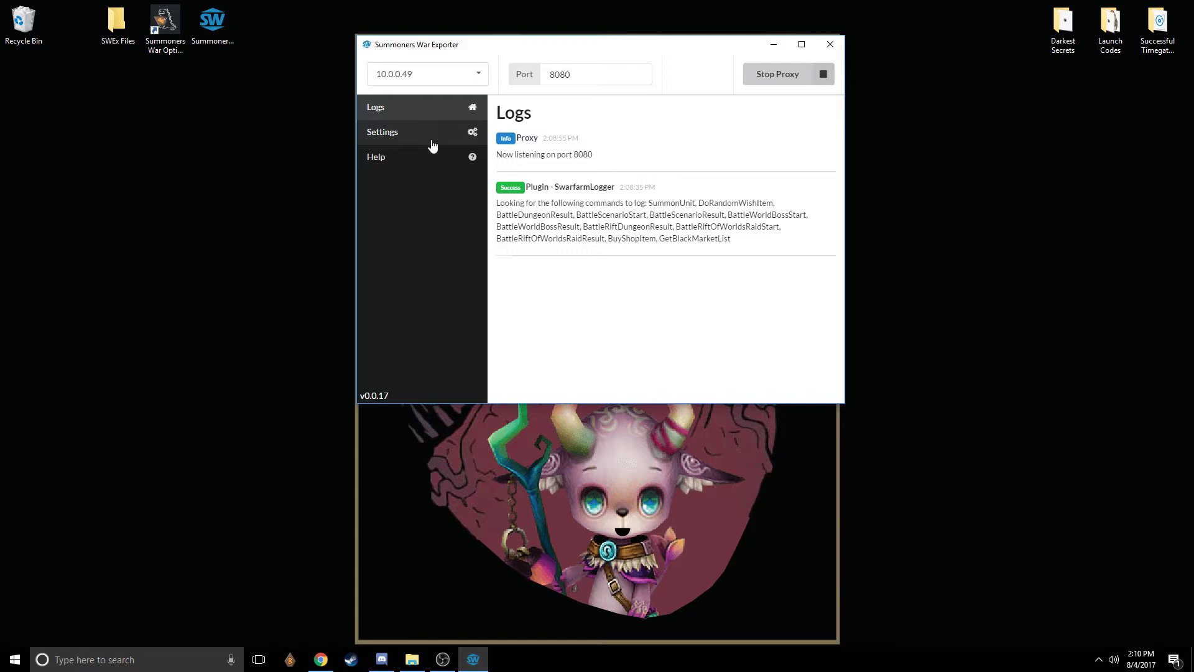
# Step: Read the Help page's Setup Instructions for connecting a mobile device to the proxy on port 8080
pyautogui.click(421, 161)
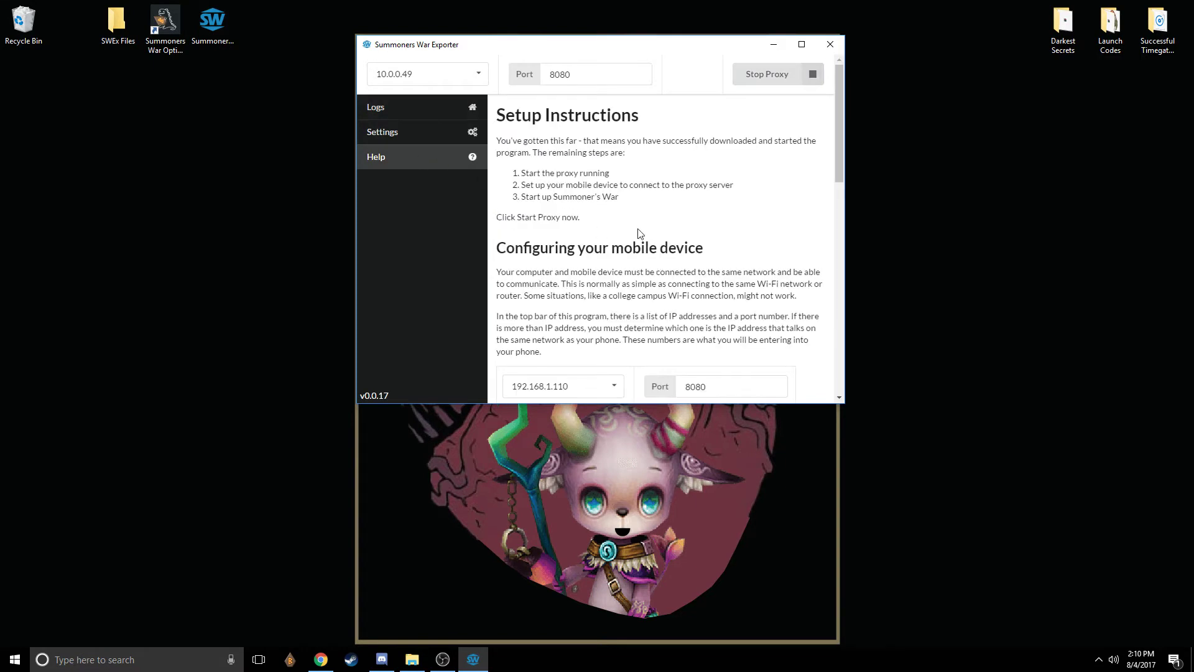
pyautogui.scroll(-2, 634, 229)
pyautogui.scroll(2, 634, 229)
pyautogui.click(433, 84)
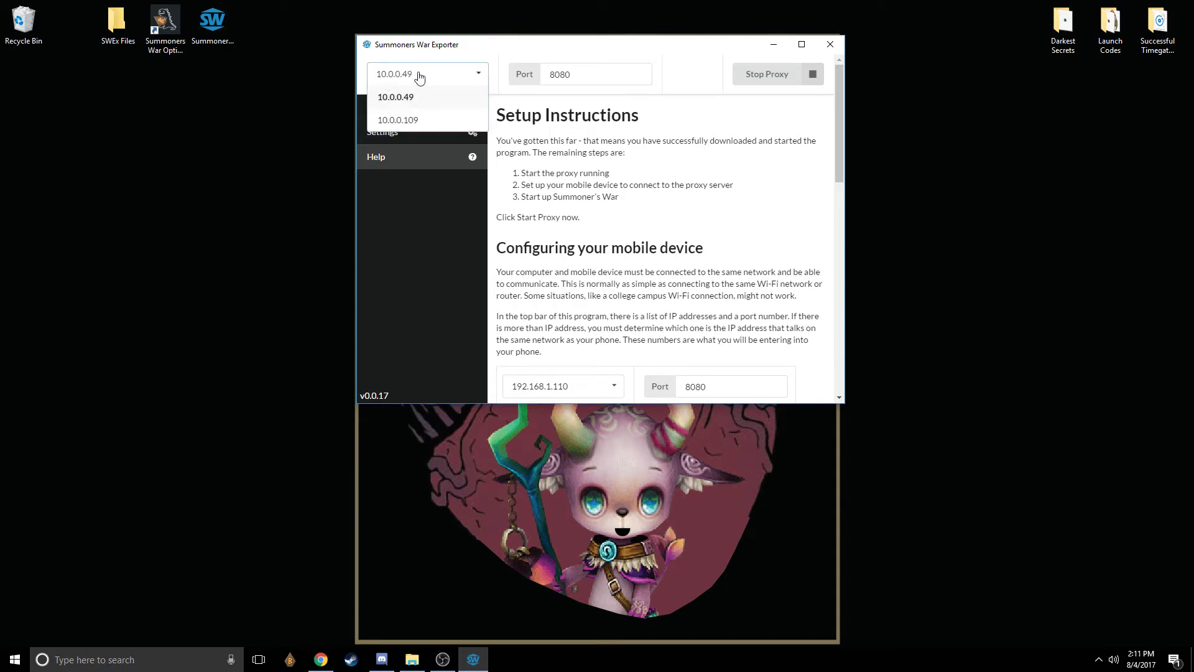
pyautogui.click(575, 76)
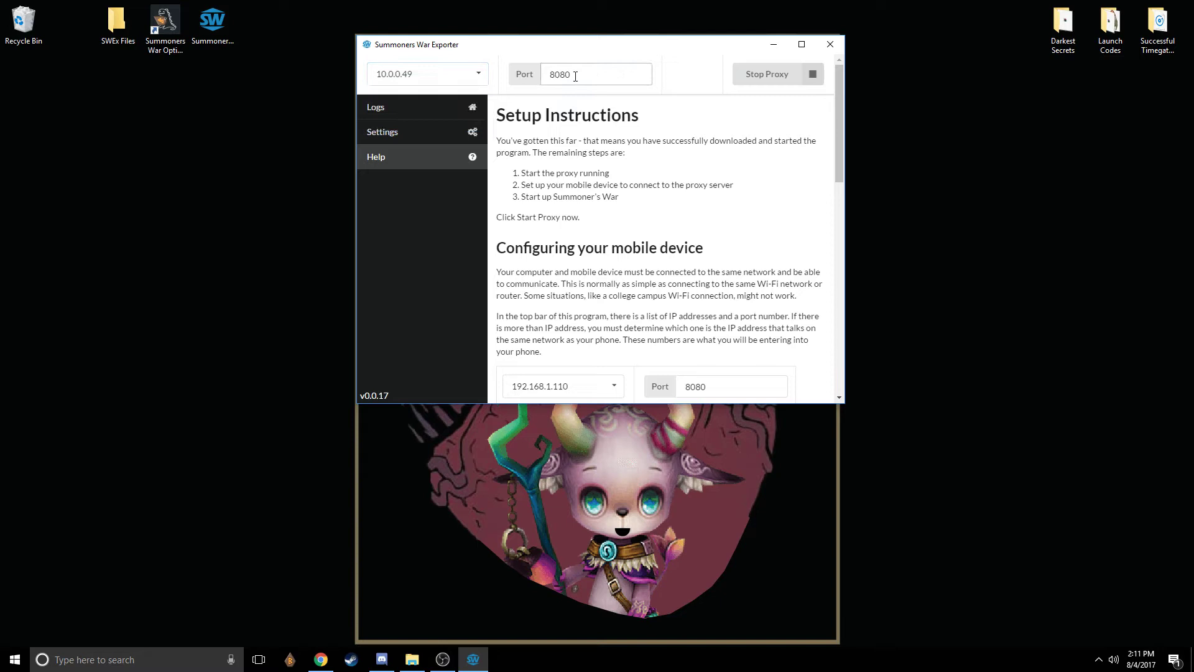
pyautogui.moveTo(575, 76); pyautogui.dragTo(546, 76)
pyautogui.moveTo(632, 155); pyautogui.dragTo(534, 140)
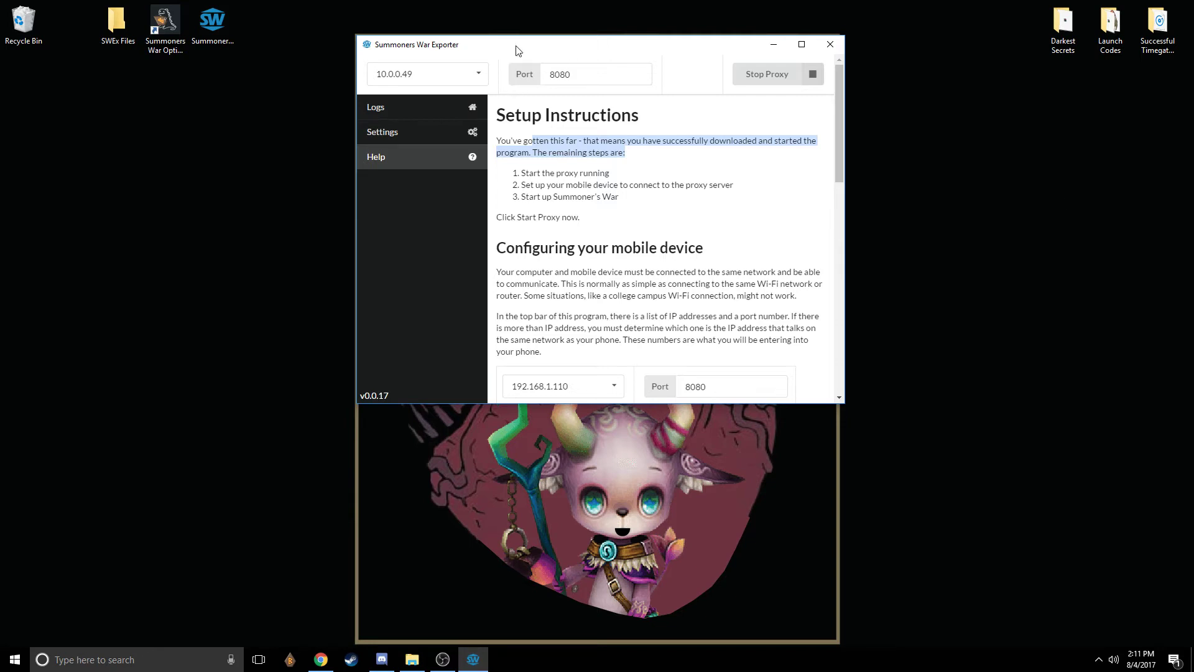
pyautogui.moveTo(521, 45)
pyautogui.mouseDown()
pyautogui.moveTo(535, 44)
pyautogui.moveTo(518, 41)
pyautogui.mouseUp()
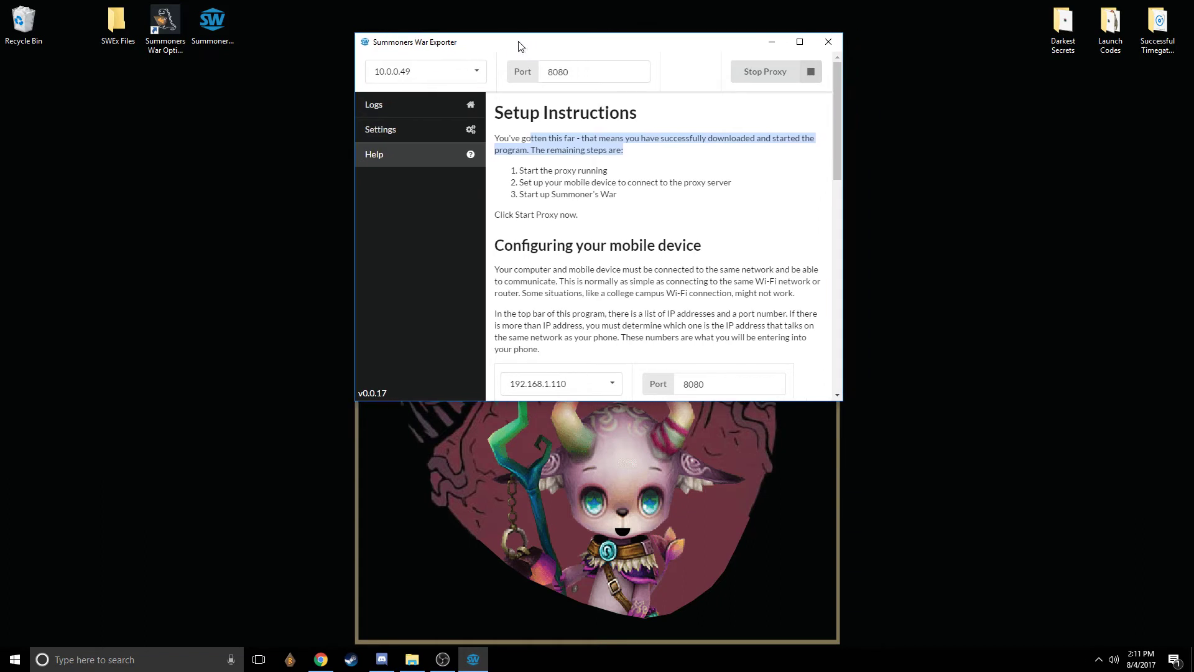
pyautogui.moveTo(632, 152); pyautogui.dragTo(497, 133)
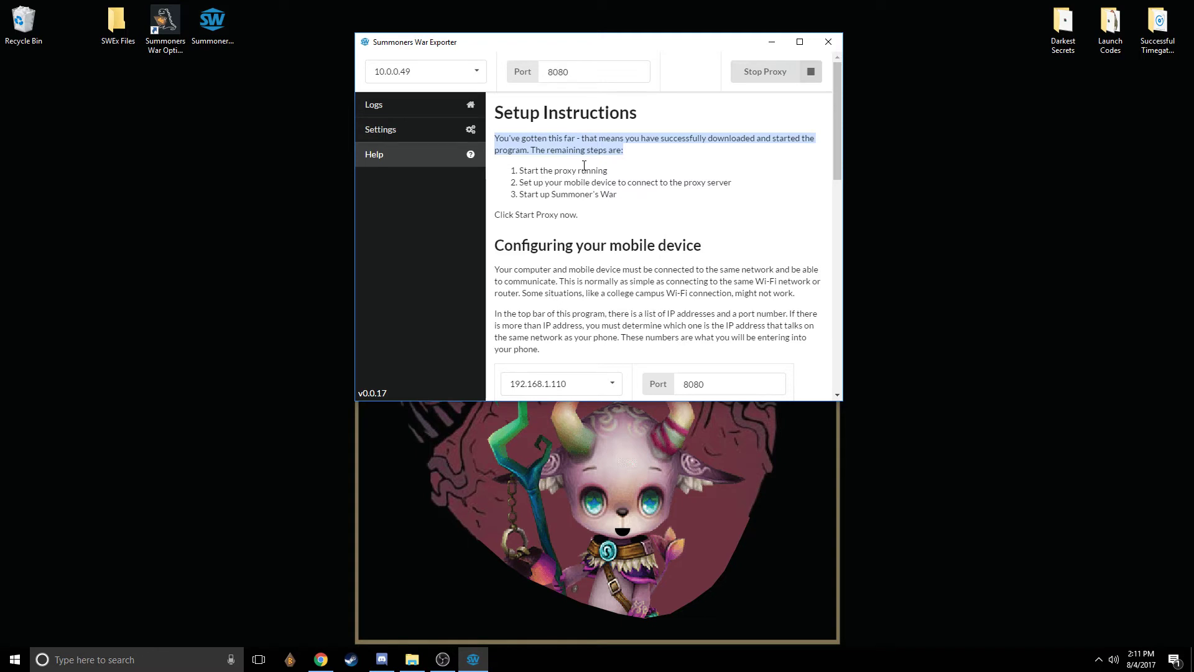
# Step: Return to the Logs view to see the ProfileExport entry confirming the JSON file was saved
pyautogui.click(413, 103)
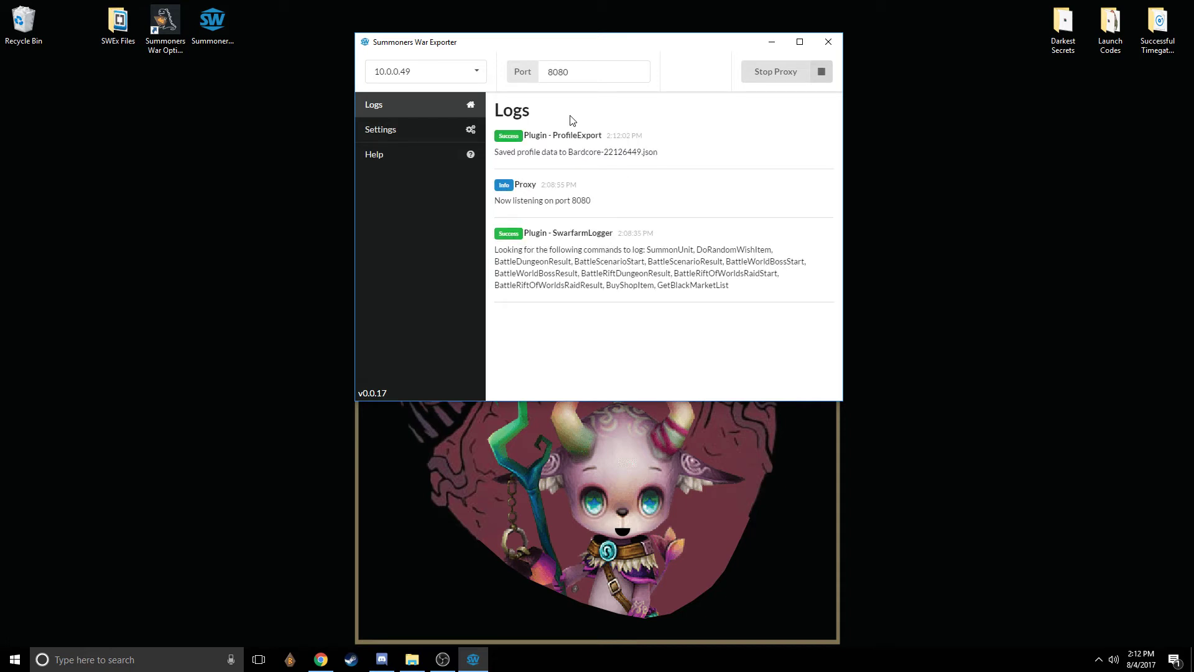
pyautogui.moveTo(661, 163)
pyautogui.mouseDown()
pyautogui.moveTo(545, 164)
pyautogui.moveTo(667, 163)
pyautogui.mouseUp()
pyautogui.click(545, 164)
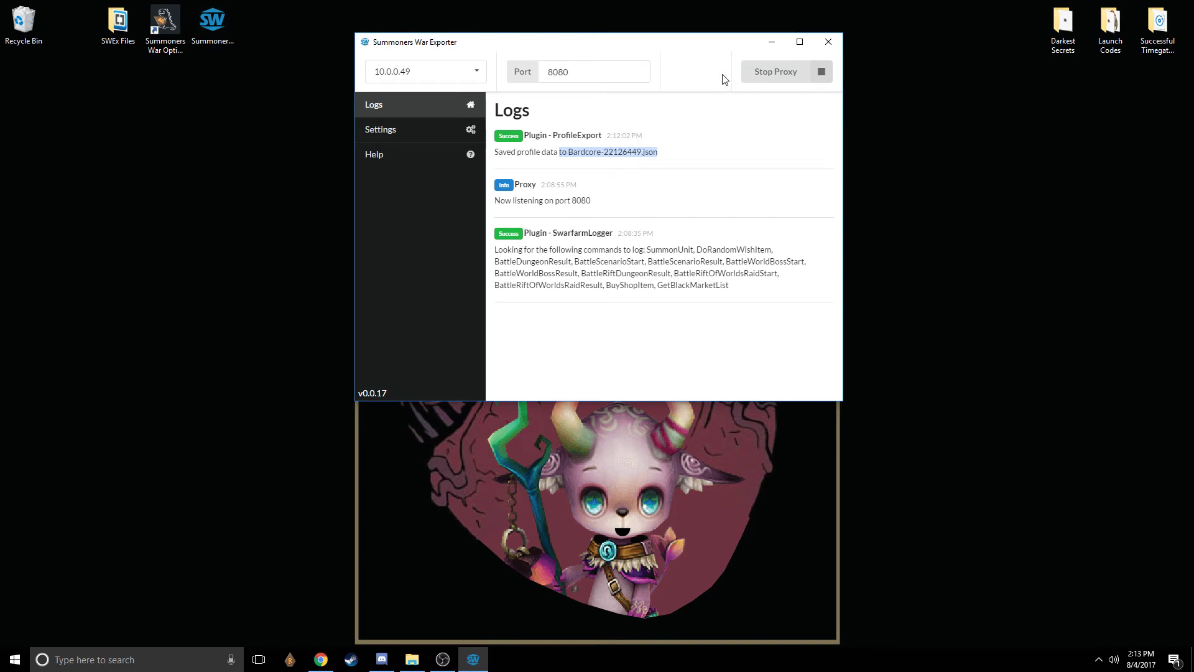
# Step: Minimize the Exporter, open the SWEx Files desktop folder, and launch Summoners War Optimizer
pyautogui.click(771, 41)
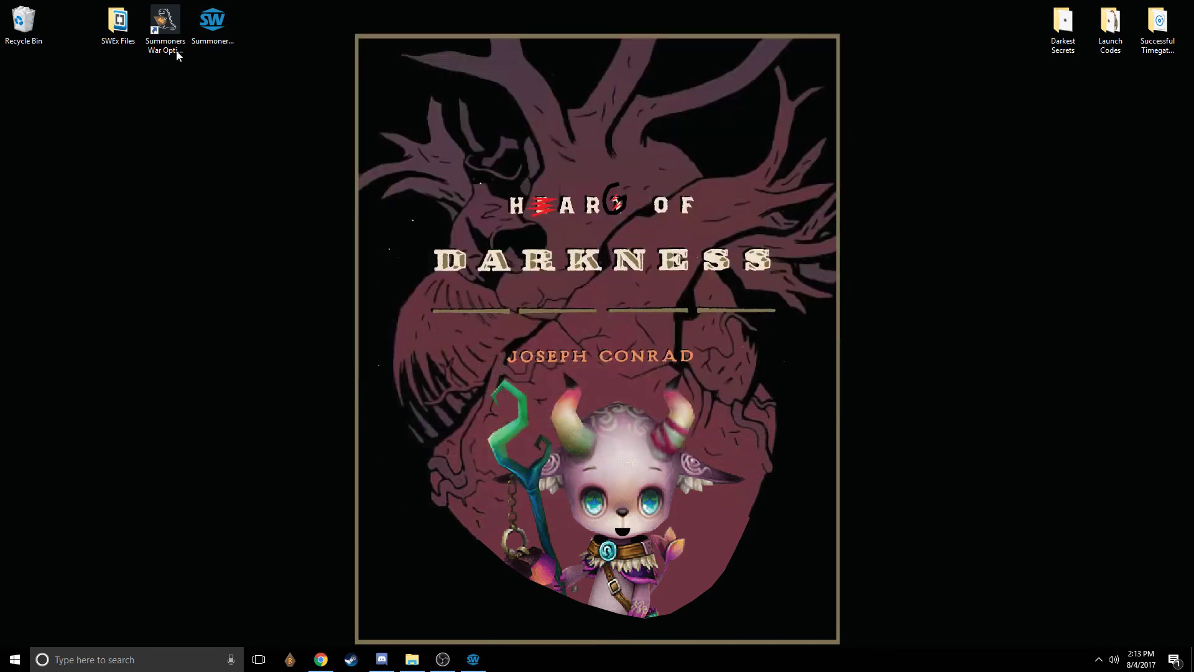
pyautogui.doubleClick(121, 30)
pyautogui.moveTo(167, 15); pyautogui.dragTo(523, 42)
pyautogui.click(125, 255)
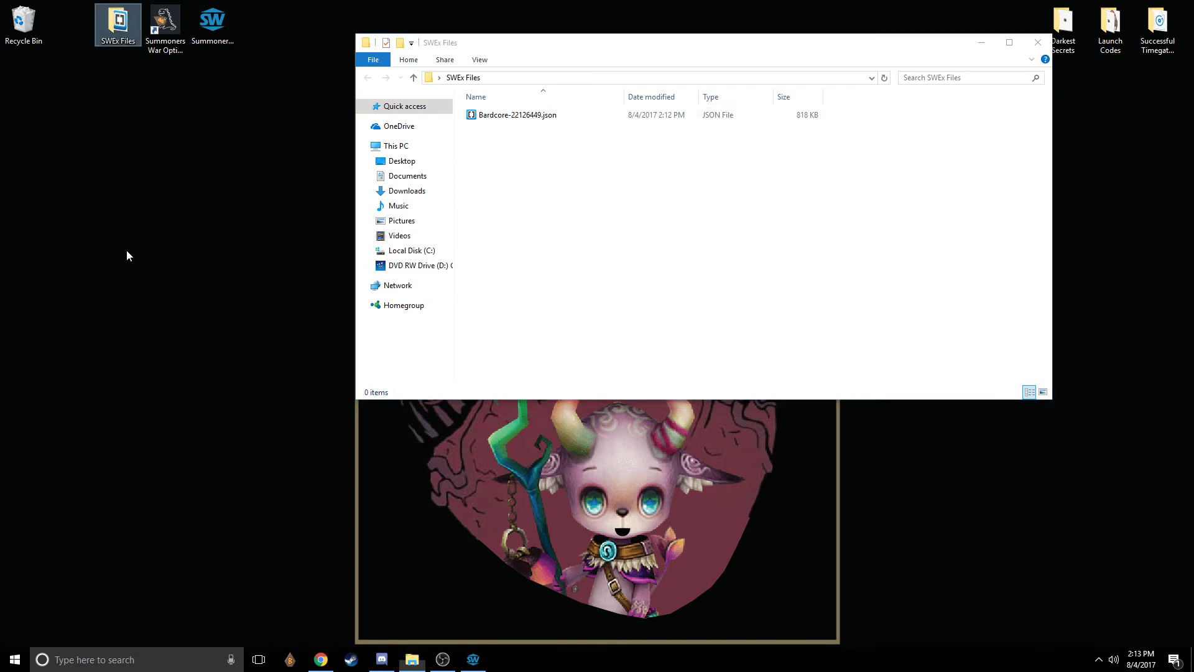
pyautogui.doubleClick(168, 27)
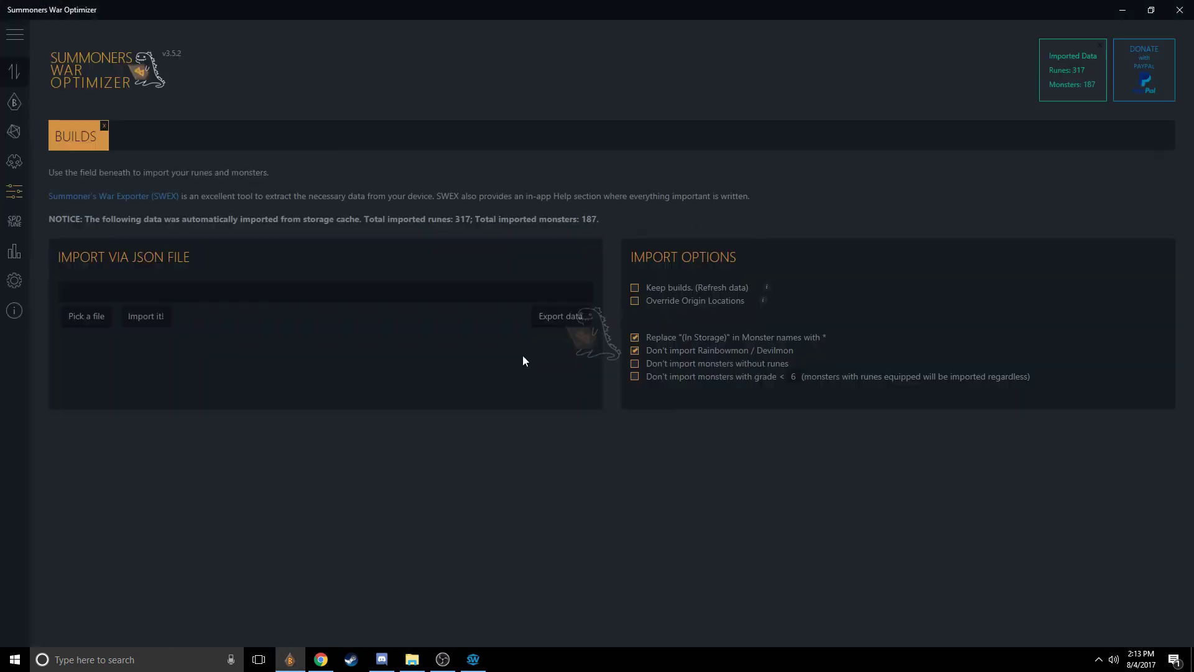
pyautogui.click(321, 659)
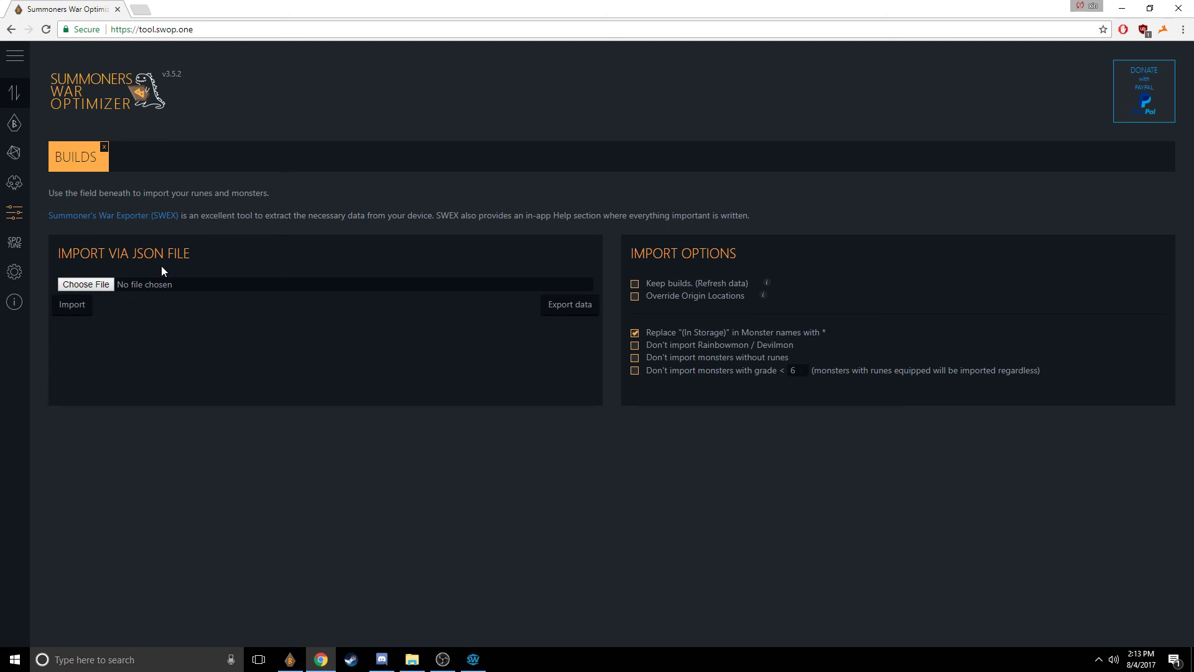
pyautogui.click(1121, 8)
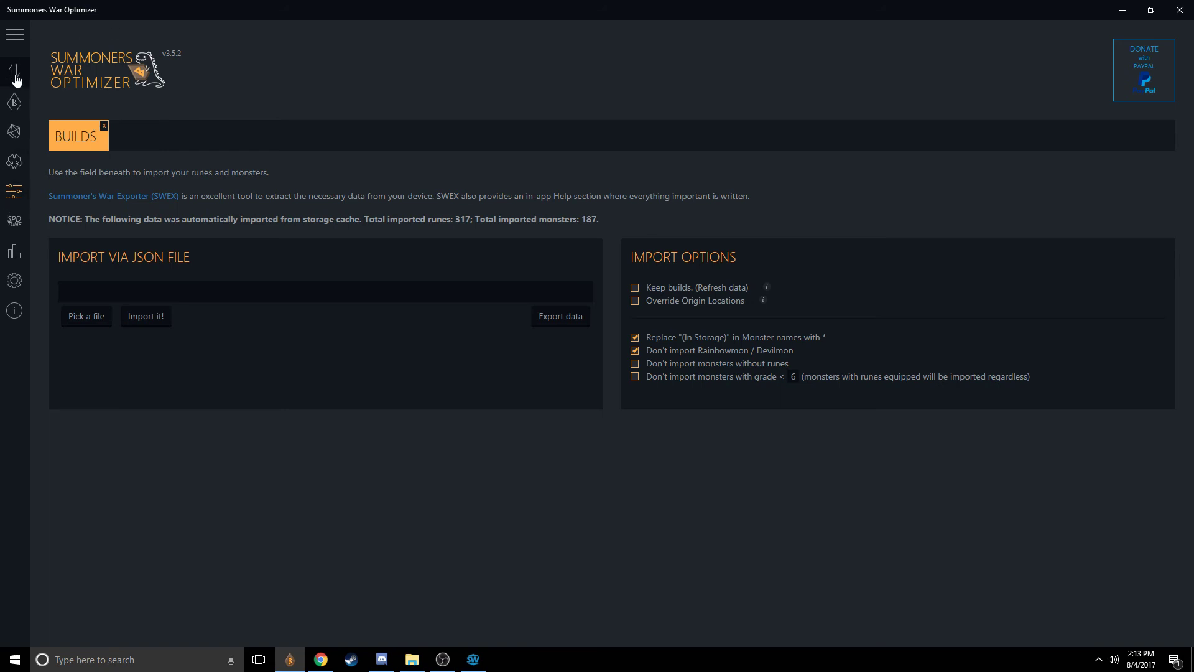
pyautogui.click(10, 106)
pyautogui.click(14, 78)
# Step: Choose the exported profile JSON from the SWEx Files folder as the file to import
pyautogui.click(87, 317)
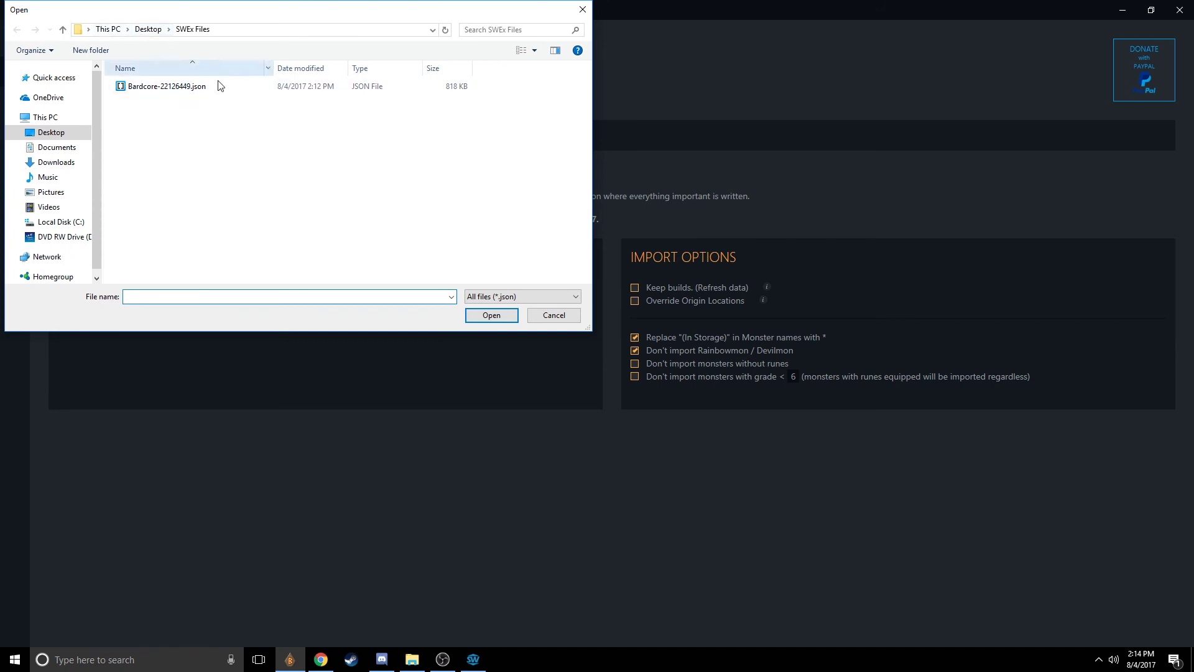
pyautogui.click(197, 91)
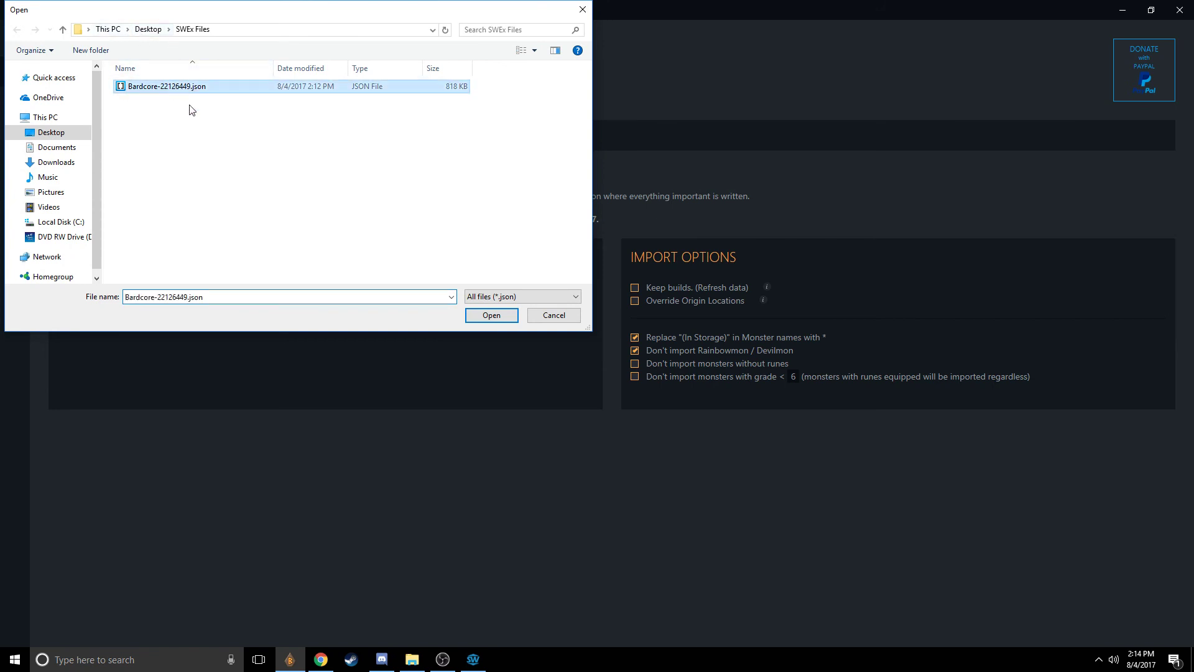
pyautogui.click(492, 318)
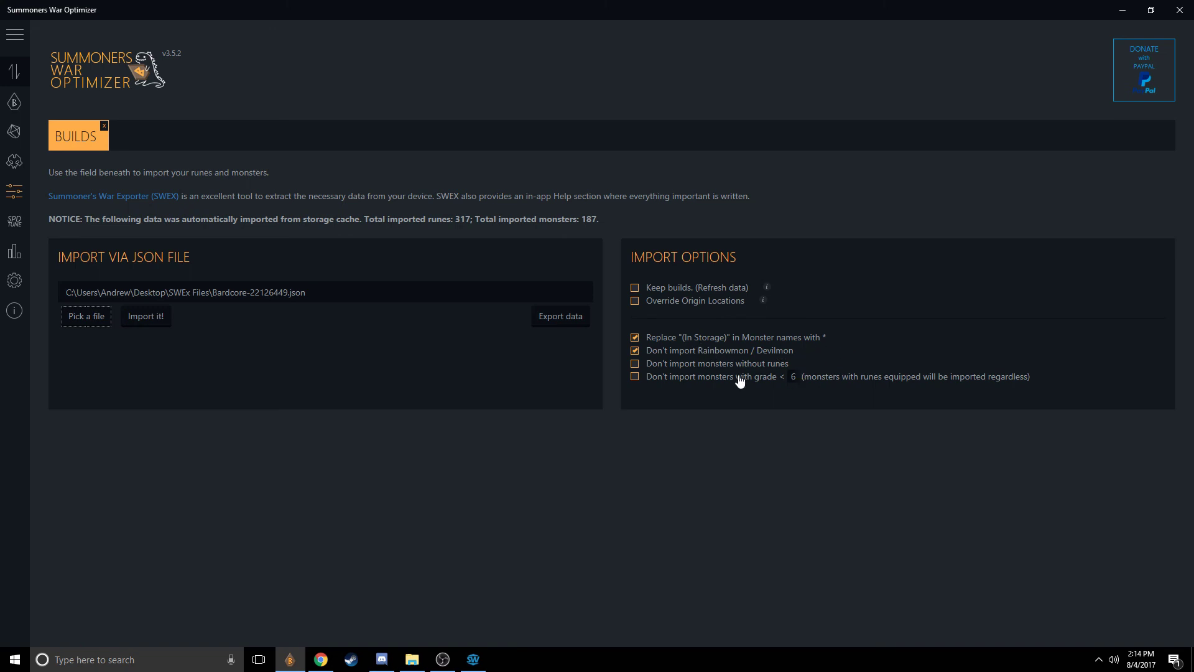
# Step: Skip monsters below grade 4 instead of 6 and import the profile: 316 runes, 100 monsters
pyautogui.click(675, 378)
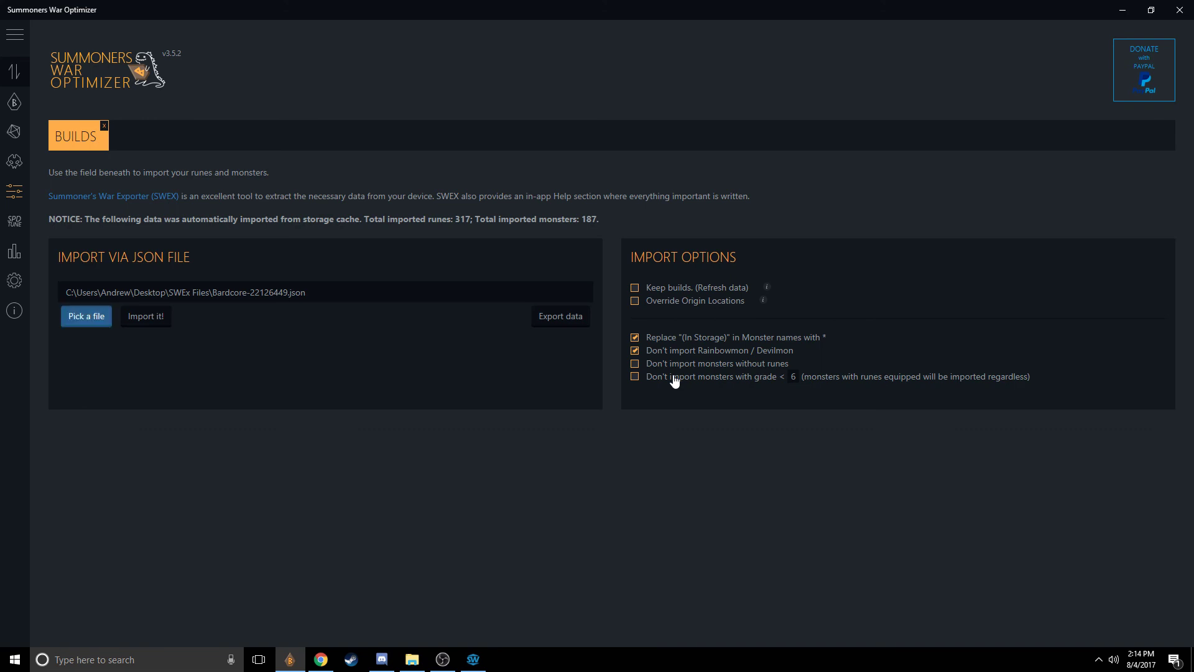
pyautogui.click(794, 377)
pyautogui.press('BackSpace')
pyautogui.write('4')
pyautogui.click(799, 472)
pyautogui.click(148, 318)
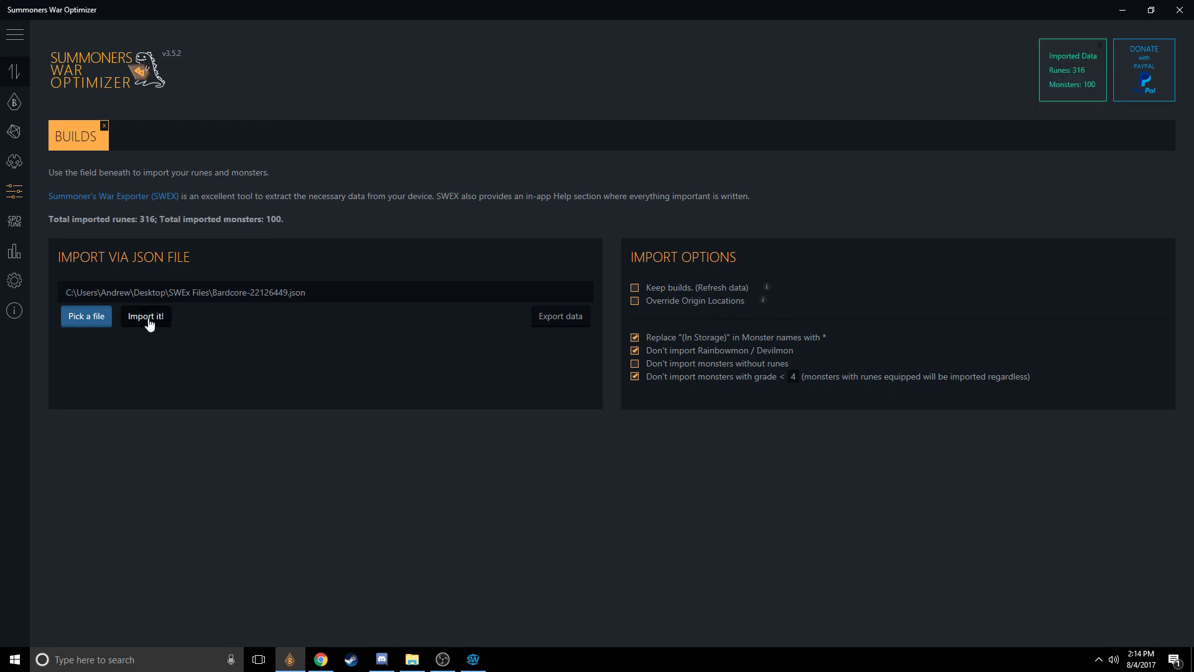